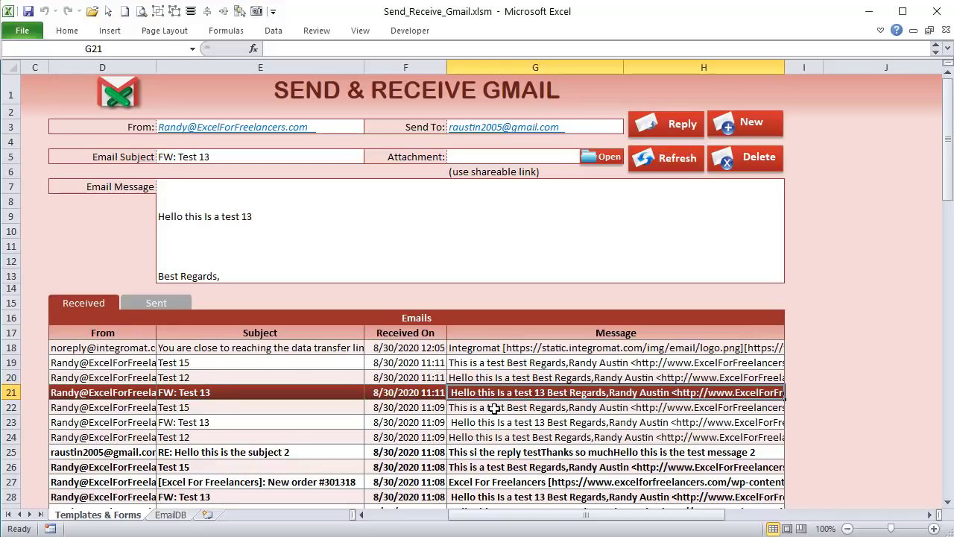
{"action": "left_click", "coordinate": [145, 304]}
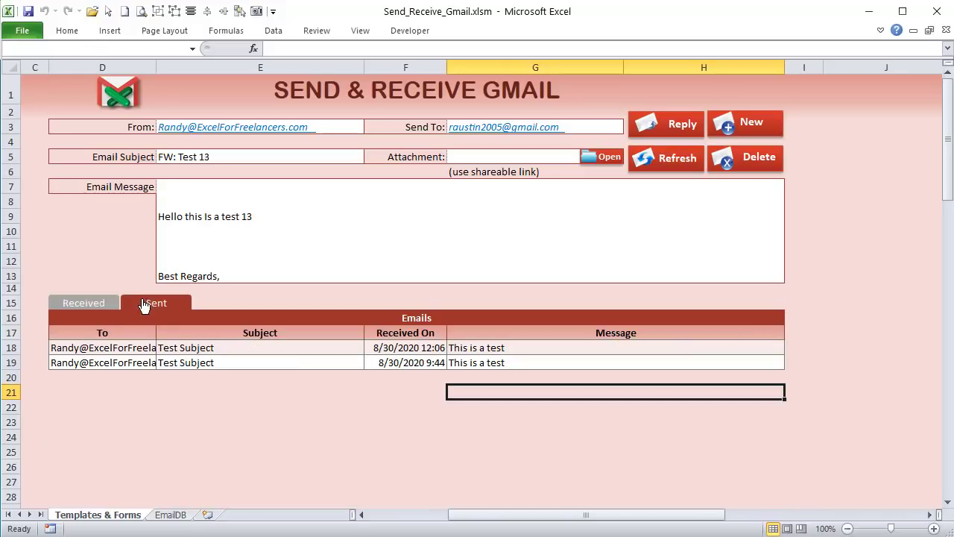
{"action": "left_click", "coordinate": [156, 343]}
{"action": "left_click", "coordinate": [112, 305]}
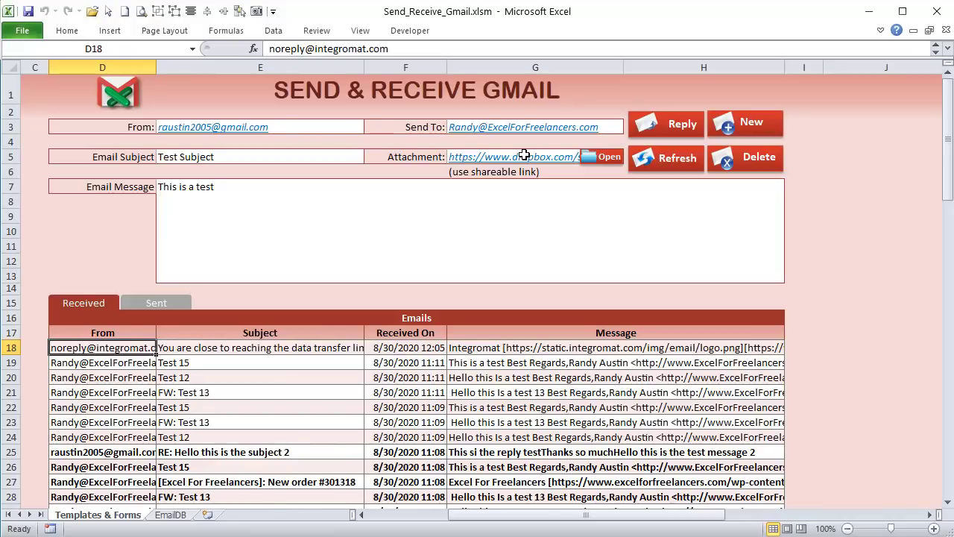
{"action": "left_click", "coordinate": [262, 377]}
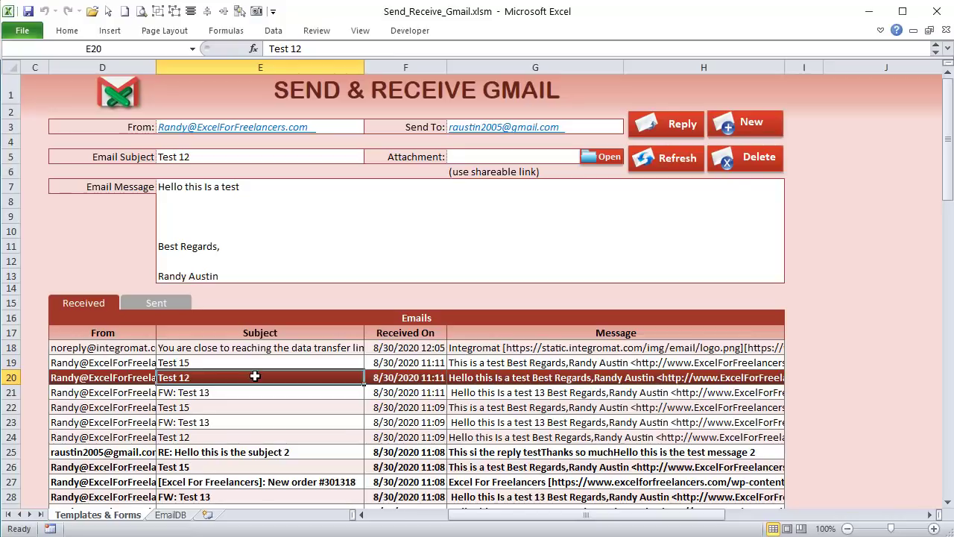
{"action": "left_click", "coordinate": [270, 362]}
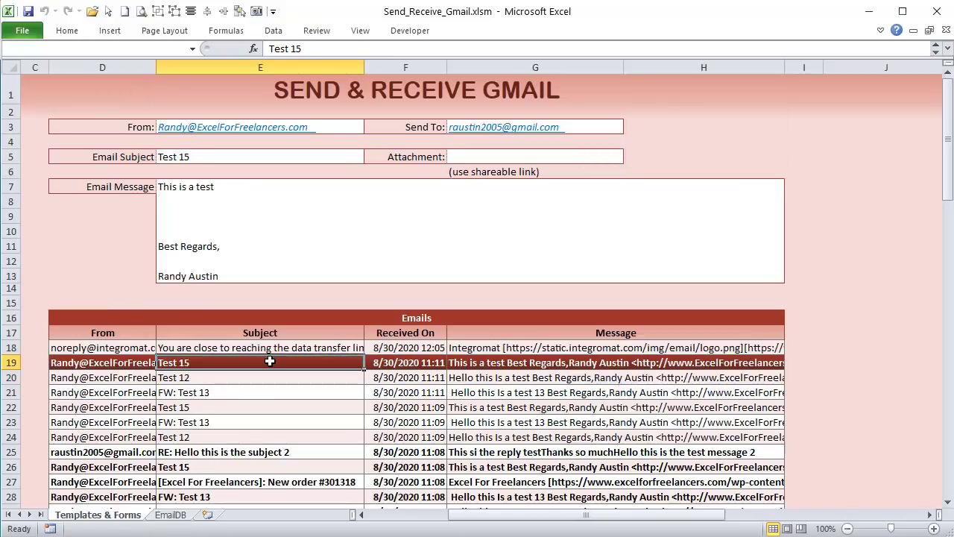
{"action": "left_click", "coordinate": [272, 348]}
{"action": "left_click", "coordinate": [266, 389]}
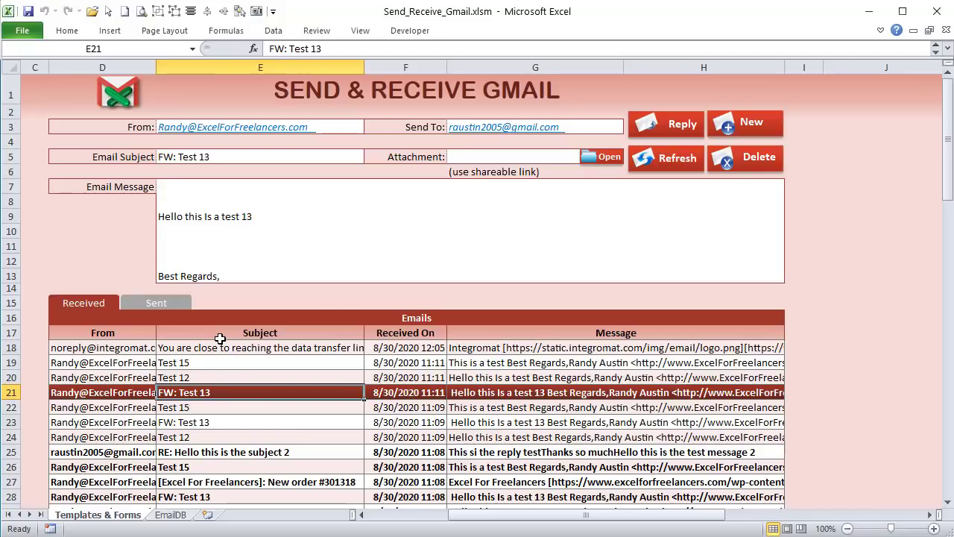
Open the EmailDB sheet and check the email ID in row 54 and the sent email's date in row 69
{"action": "left_click", "coordinate": [183, 516]}
{"action": "scroll", "coordinate": [202, 388], "scroll_direction": "up", "scroll_amount": 17}
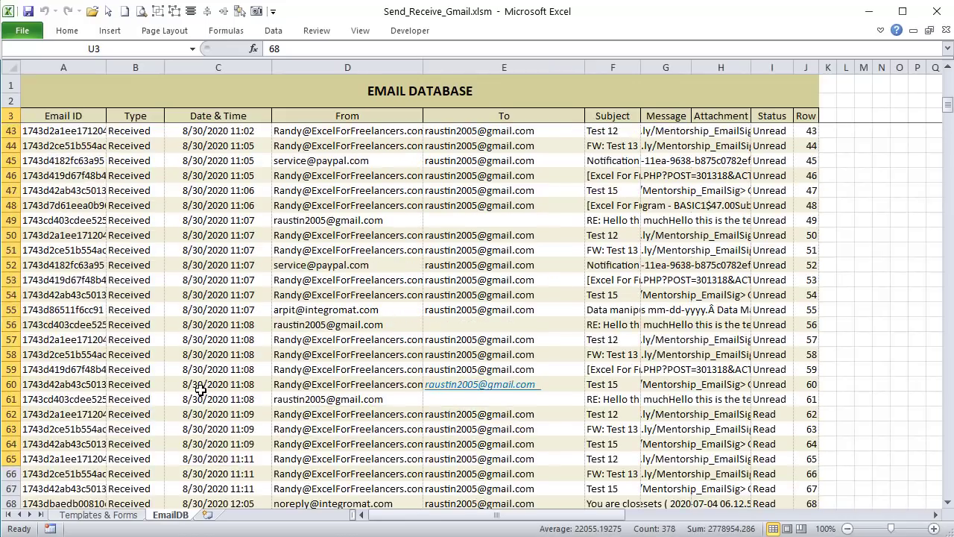
{"action": "scroll", "coordinate": [200, 392], "scroll_direction": "down", "scroll_amount": 19}
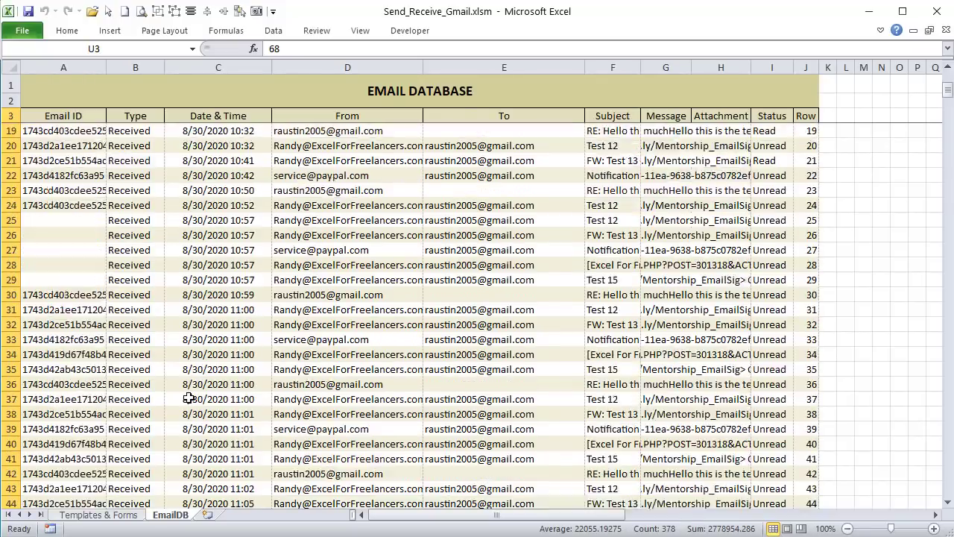
{"action": "scroll", "coordinate": [186, 384], "scroll_direction": "up", "scroll_amount": 4}
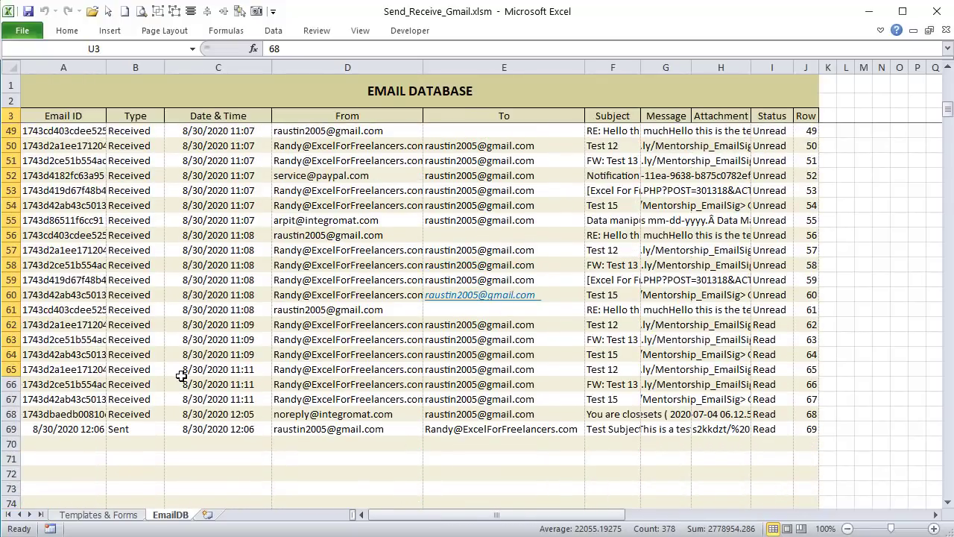
{"action": "left_click", "coordinate": [91, 112]}
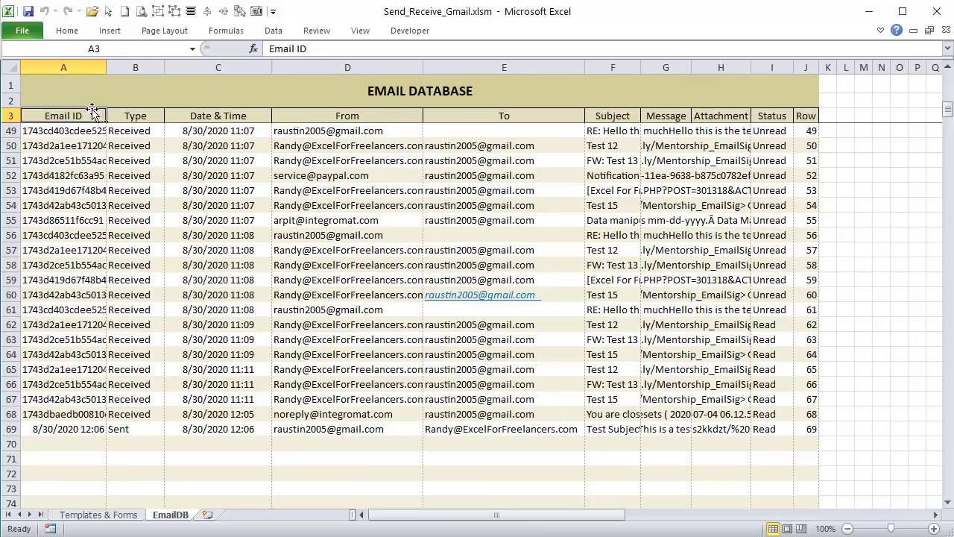
{"action": "left_click", "coordinate": [79, 209]}
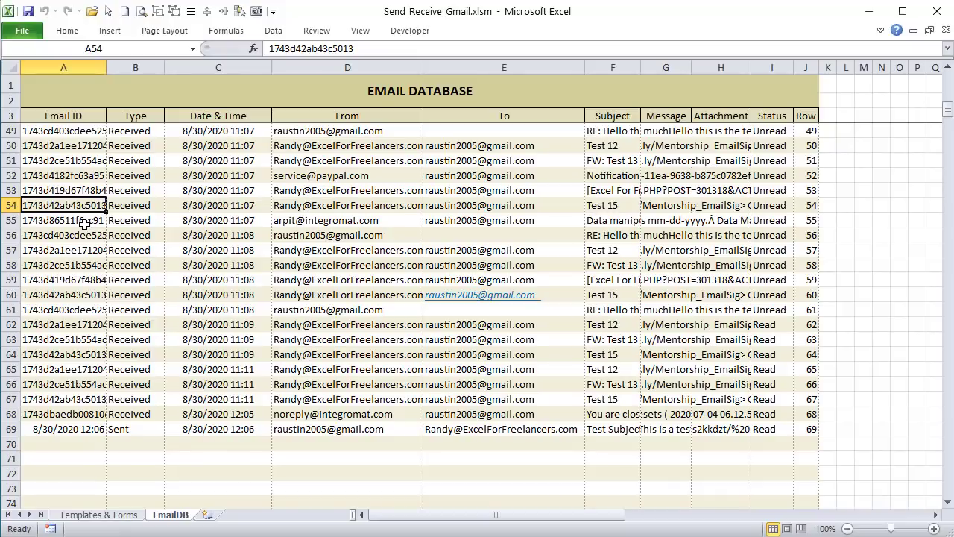
{"action": "left_click", "coordinate": [95, 426]}
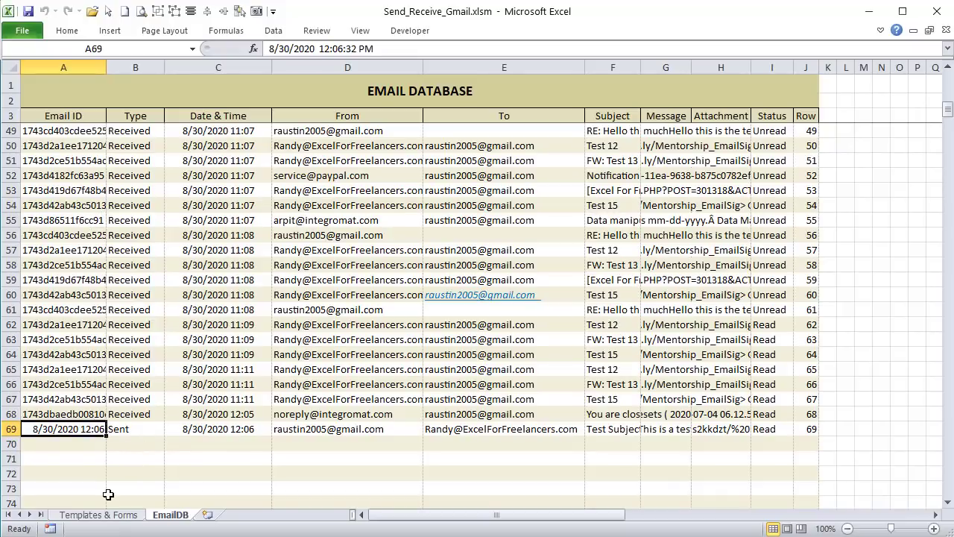
Return to EmailDB and check the Type values in rows 52, 67 and 69 and row 60's date
{"action": "left_click", "coordinate": [123, 516]}
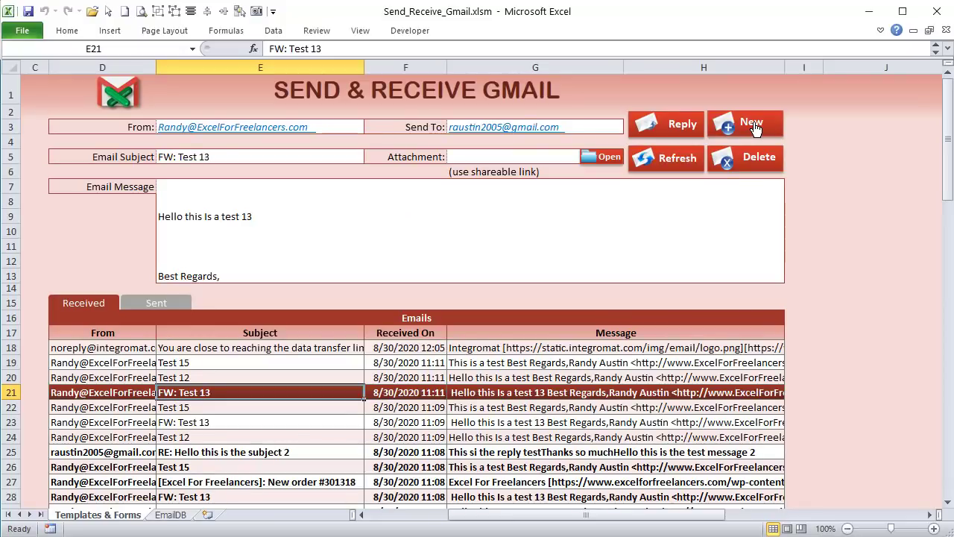
{"action": "left_click", "coordinate": [170, 515]}
{"action": "left_click", "coordinate": [151, 172]}
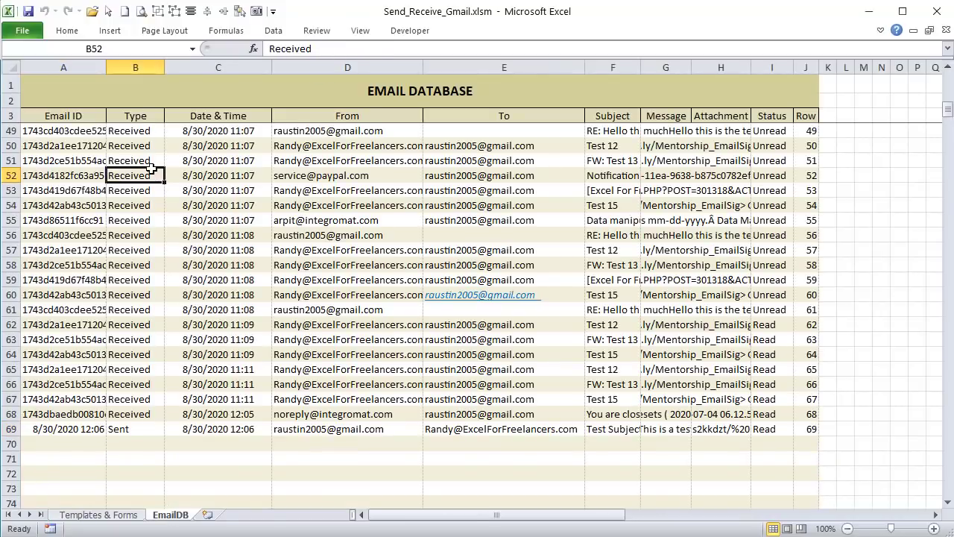
{"action": "left_click", "coordinate": [138, 424]}
{"action": "left_click", "coordinate": [138, 403]}
{"action": "left_click", "coordinate": [132, 428]}
{"action": "left_click", "coordinate": [209, 295]}
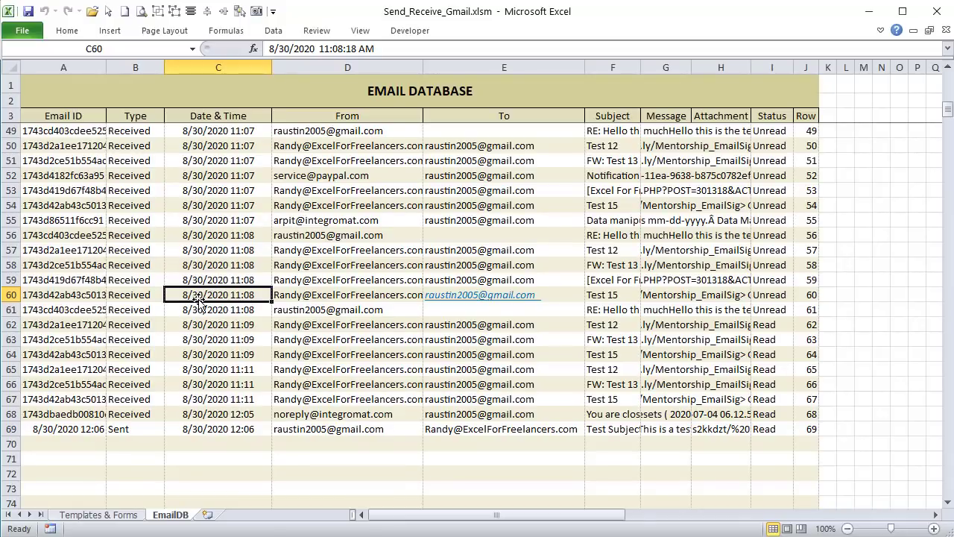
Check row 55's sender and row 50's recipient, Test 12 subject, message, attachment and Unread status
{"action": "left_click", "coordinate": [275, 216]}
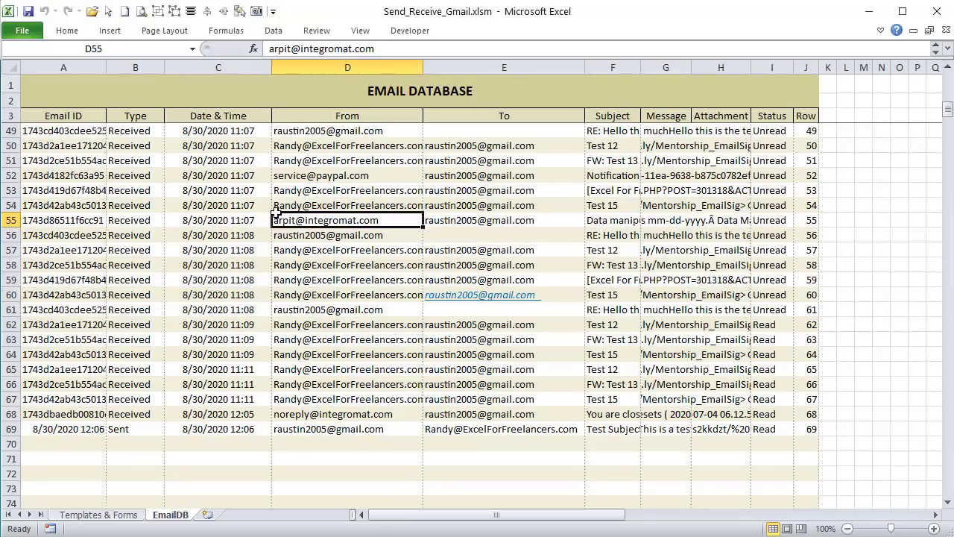
{"action": "left_click", "coordinate": [559, 146]}
{"action": "left_click", "coordinate": [615, 146]}
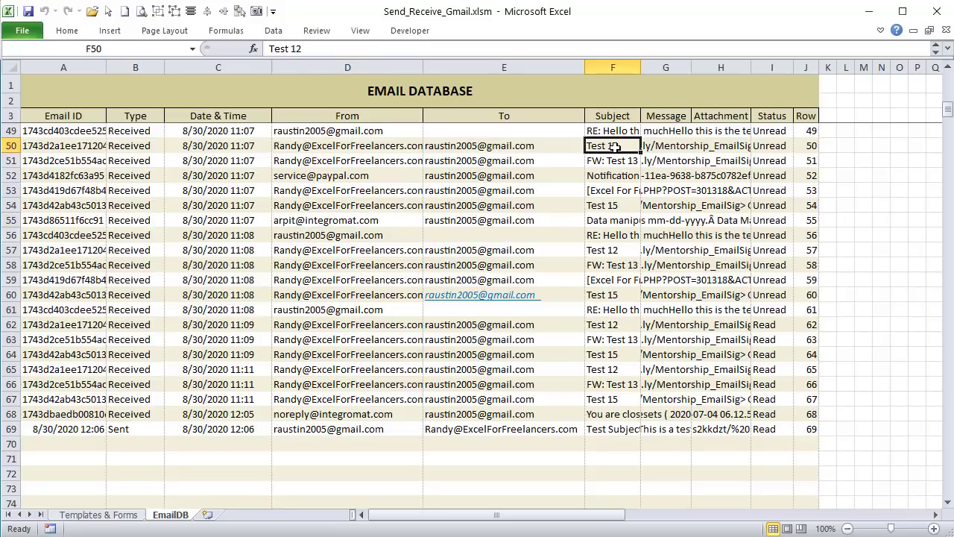
{"action": "left_click", "coordinate": [652, 141]}
{"action": "left_click", "coordinate": [713, 146]}
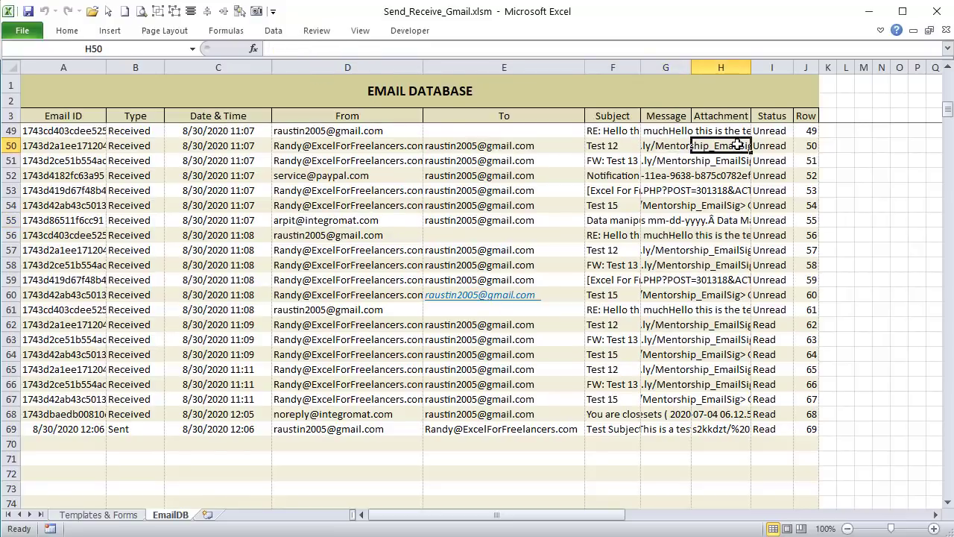
{"action": "left_click", "coordinate": [775, 146]}
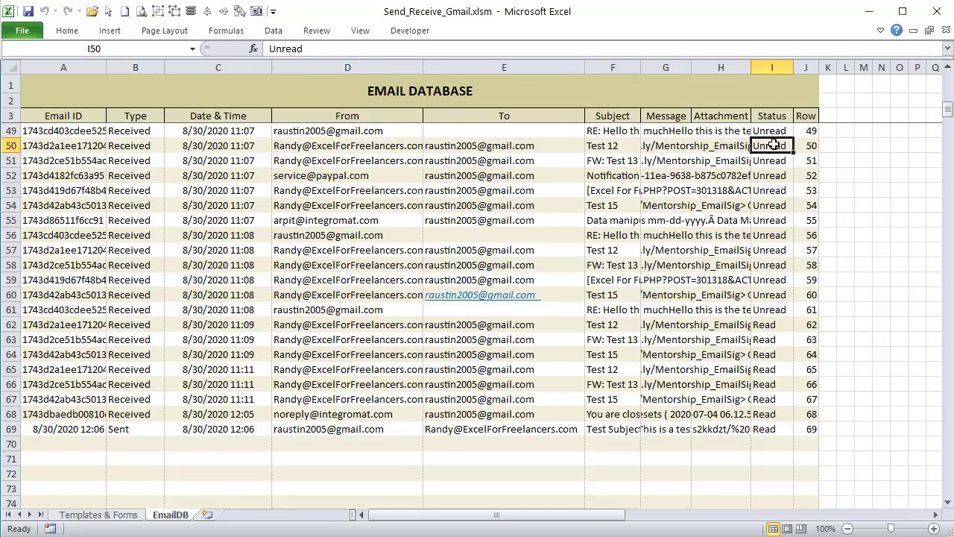
{"action": "left_click", "coordinate": [127, 515]}
Load the reply email in row 25 and the FW: Test 13 email in row 23 into the form
{"action": "scroll", "coordinate": [348, 425], "scroll_direction": "down", "scroll_amount": 2}
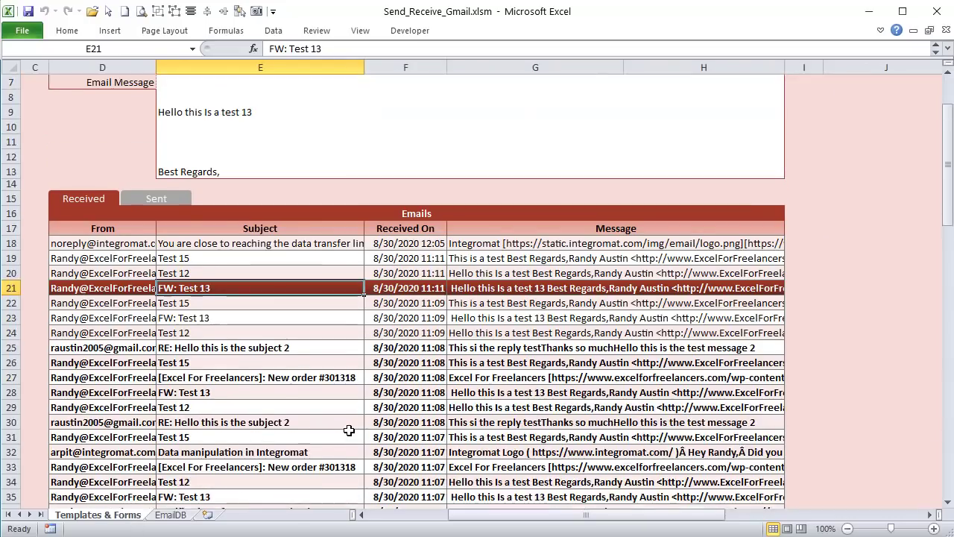
{"action": "scroll", "coordinate": [347, 431], "scroll_direction": "up", "scroll_amount": 2}
{"action": "left_click", "coordinate": [500, 453]}
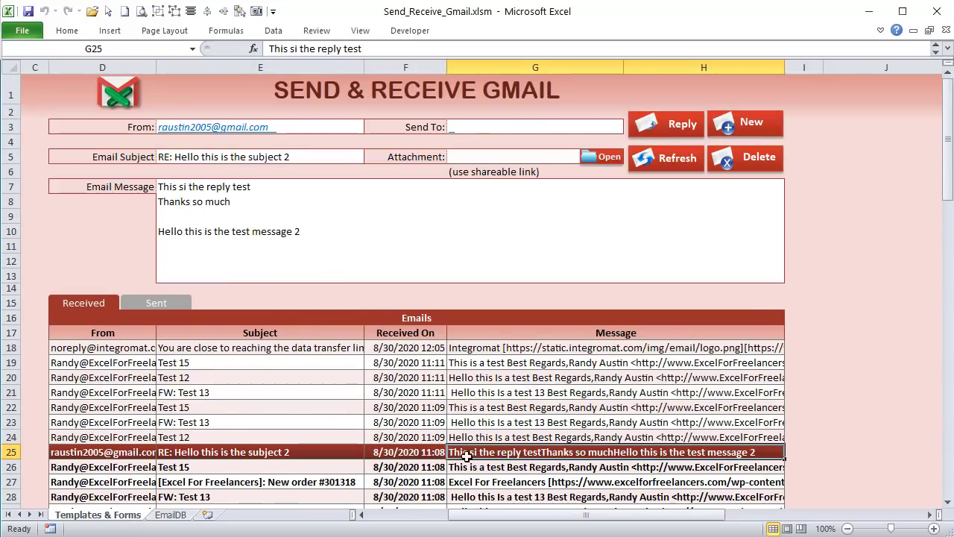
{"action": "left_click", "coordinate": [263, 423]}
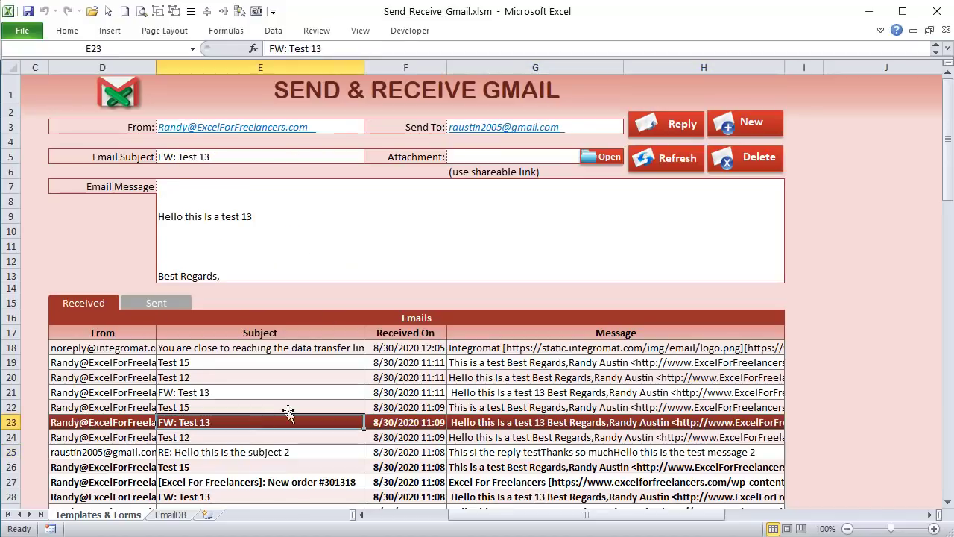
Freeze panes above row 18 so the form and list headings stay fixed
{"action": "left_click", "coordinate": [10, 348]}
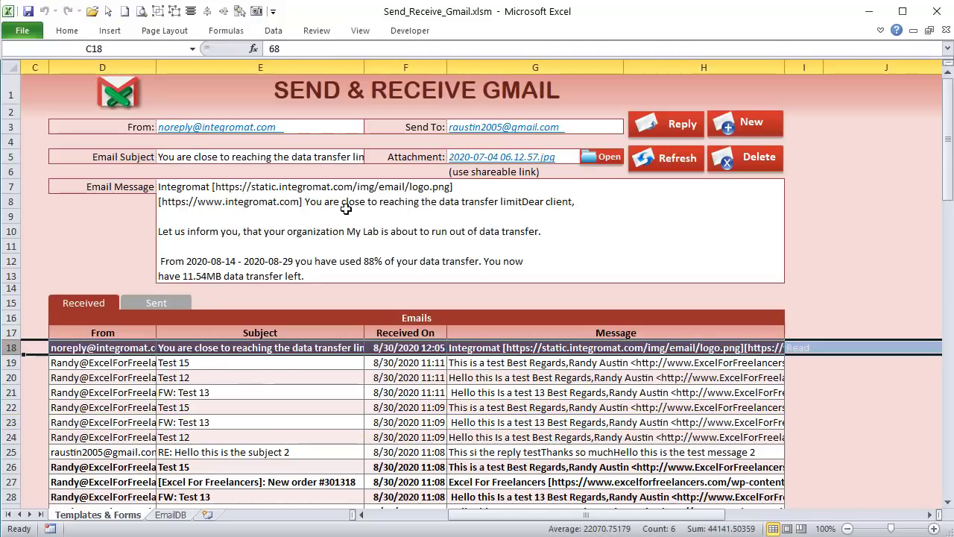
{"action": "left_click", "coordinate": [360, 31]}
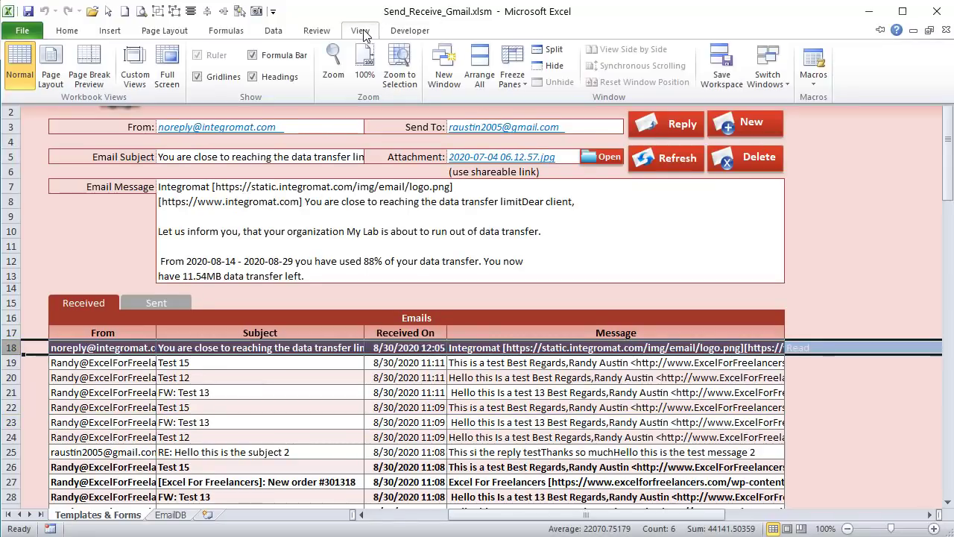
{"action": "left_click", "coordinate": [513, 63]}
{"action": "left_click", "coordinate": [475, 114]}
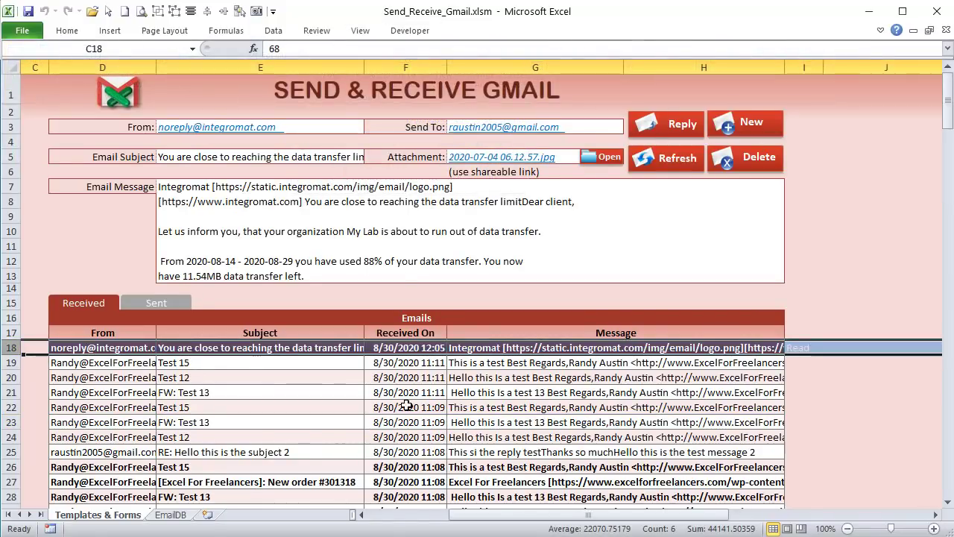
Load the Test 15 email, then load and delete the FW: Test 13 email
{"action": "scroll", "coordinate": [406, 405], "scroll_direction": "down", "scroll_amount": 9}
{"action": "left_click", "coordinate": [402, 363]}
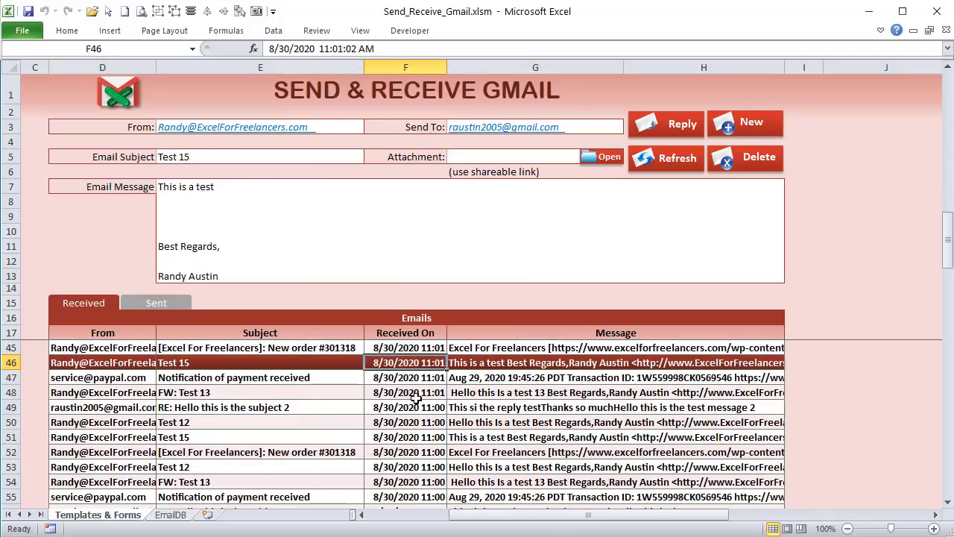
{"action": "scroll", "coordinate": [415, 399], "scroll_direction": "up", "scroll_amount": 9}
{"action": "scroll", "coordinate": [402, 382], "scroll_direction": "down", "scroll_amount": 3}
{"action": "scroll", "coordinate": [402, 381], "scroll_direction": "up", "scroll_amount": 3}
{"action": "left_click", "coordinate": [403, 390]}
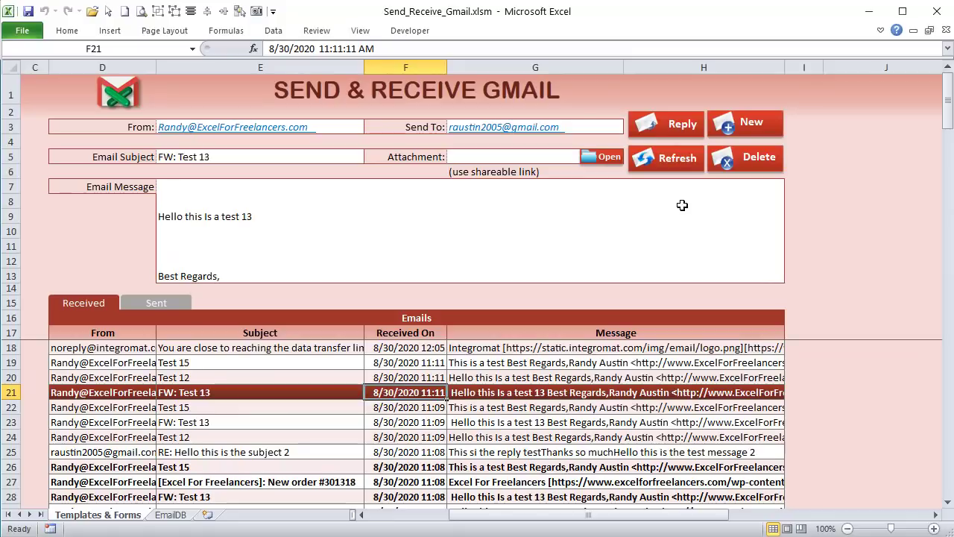
{"action": "left_click", "coordinate": [758, 161]}
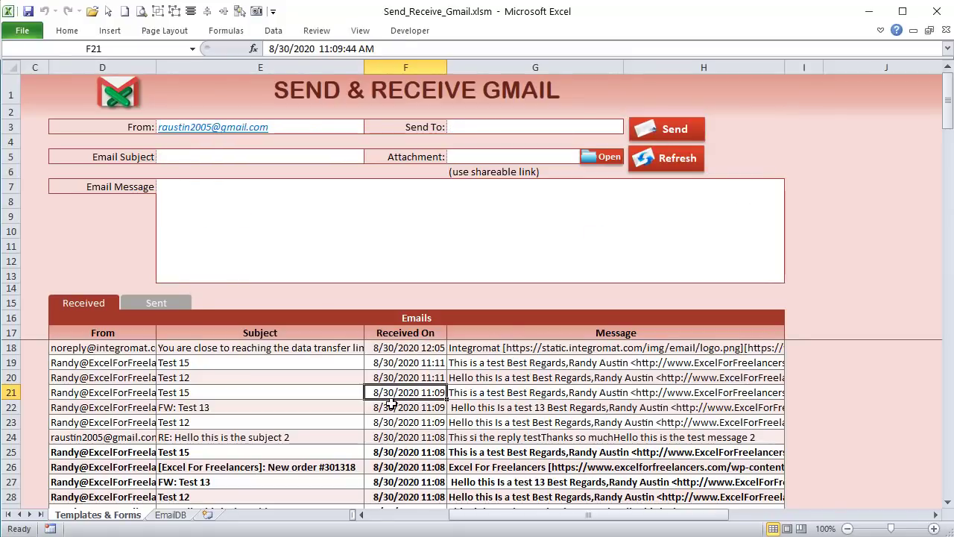
Show the Sent list, load the two Test Subject emails, then start a blank new email
{"action": "left_click", "coordinate": [149, 303]}
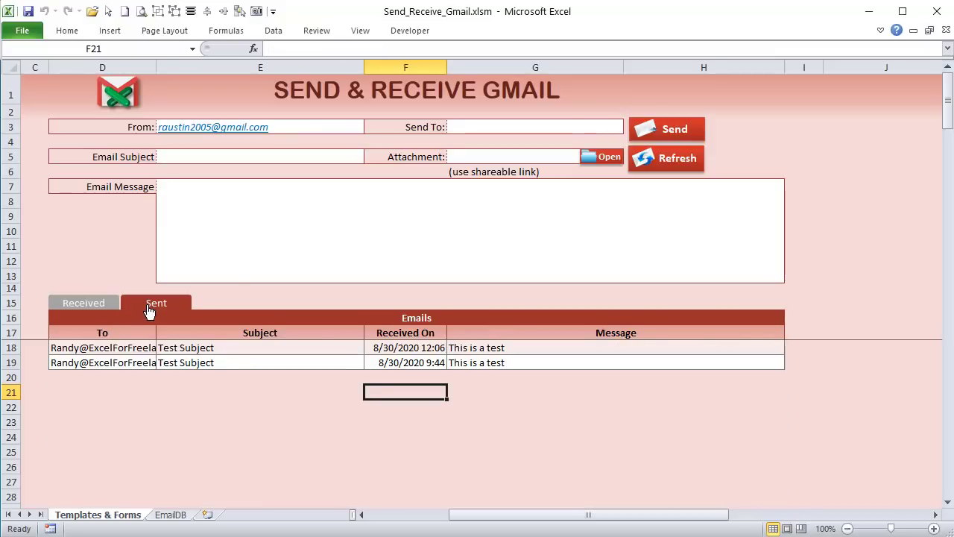
{"action": "left_click", "coordinate": [211, 347]}
{"action": "left_click", "coordinate": [281, 362]}
{"action": "left_click", "coordinate": [278, 350]}
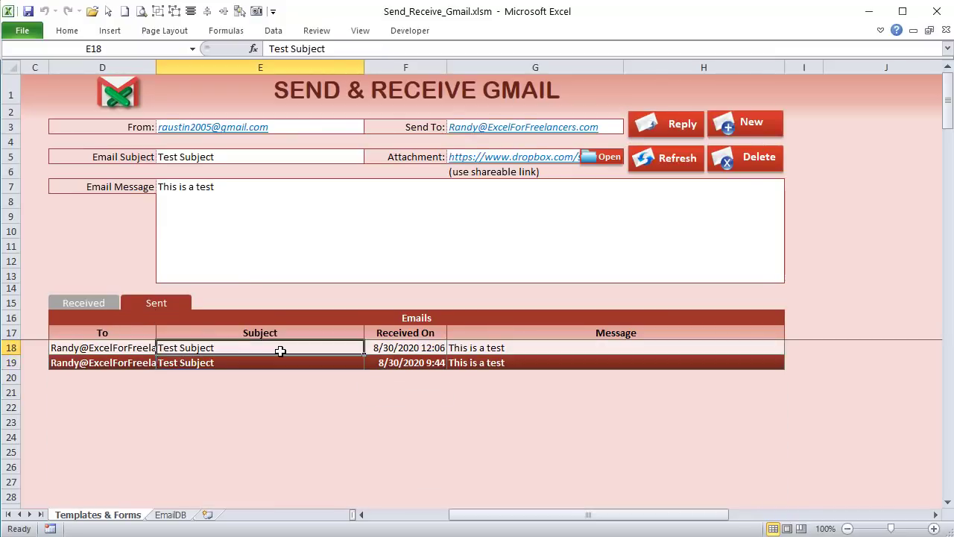
{"action": "left_click", "coordinate": [275, 362]}
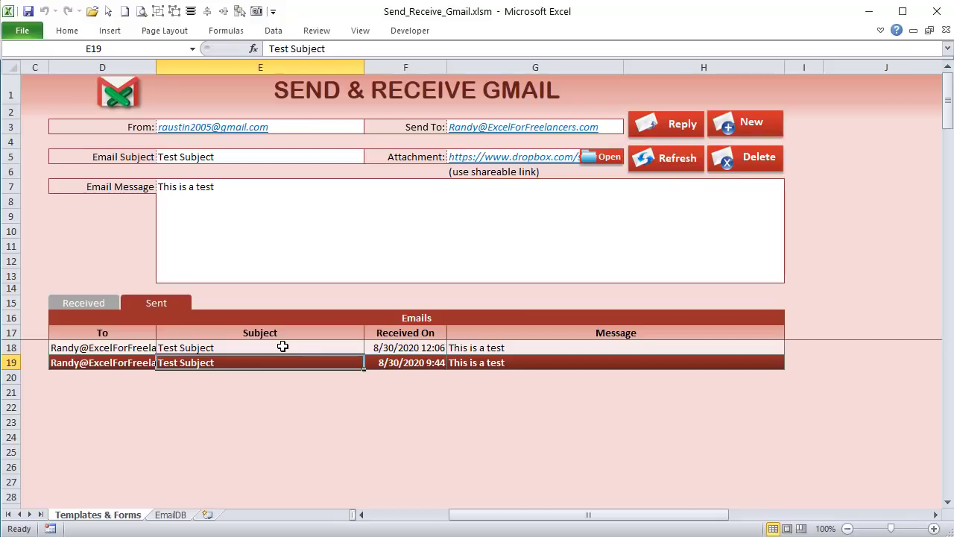
{"action": "left_click", "coordinate": [732, 123]}
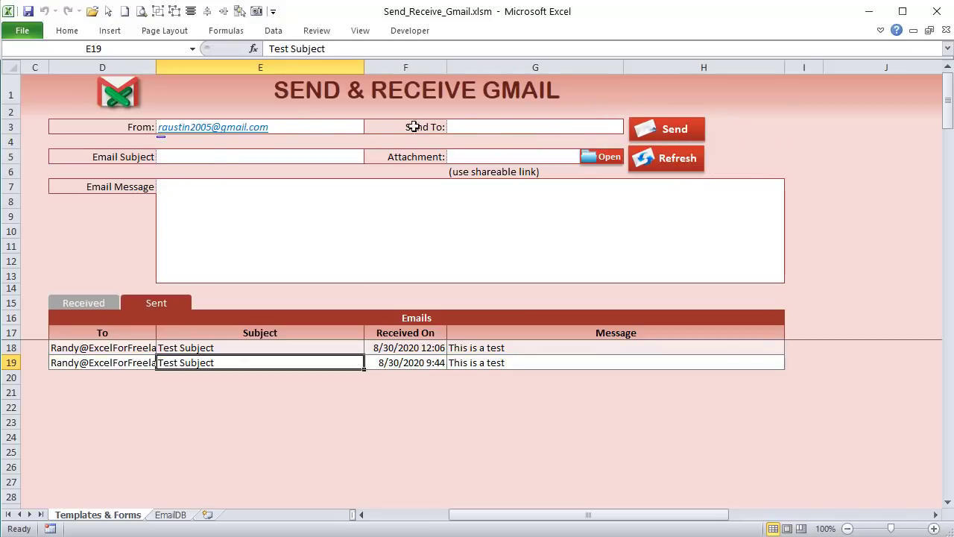
Send an email to the contact's address with subject 'test' and message 'test'
{"action": "left_click", "coordinate": [502, 128]}
{"action": "type", "text": "effe"}
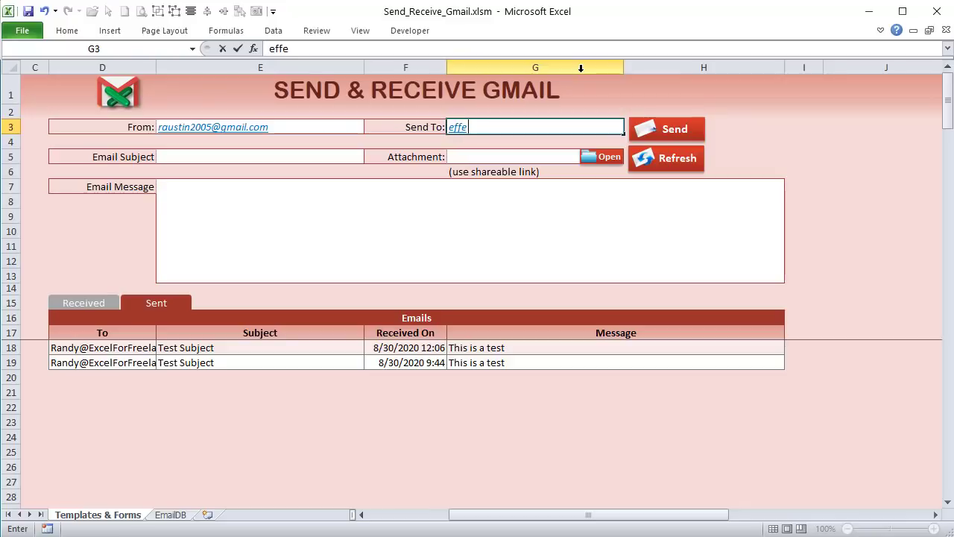
{"action": "key", "text": "ctrl+v"}
{"action": "key", "text": "Tab"}
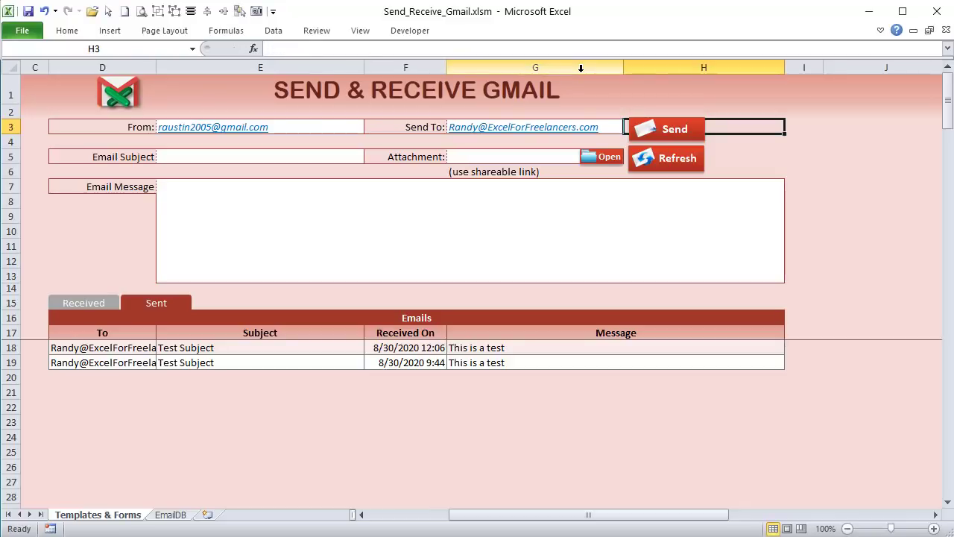
{"action": "left_click", "coordinate": [258, 155]}
{"action": "type", "text": "test"}
{"action": "left_click", "coordinate": [268, 189]}
{"action": "type", "text": "test"}
{"action": "key", "text": "Tab"}
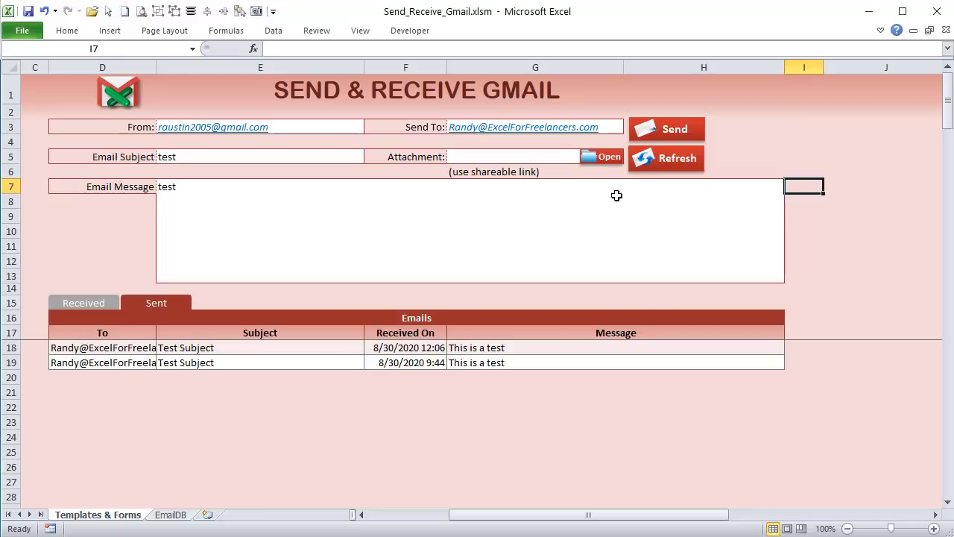
{"action": "left_click", "coordinate": [668, 129]}
Reload the Sent list and load the new test email and the 9:44 Test Subject email
{"action": "left_click", "coordinate": [151, 311]}
{"action": "left_click", "coordinate": [189, 347]}
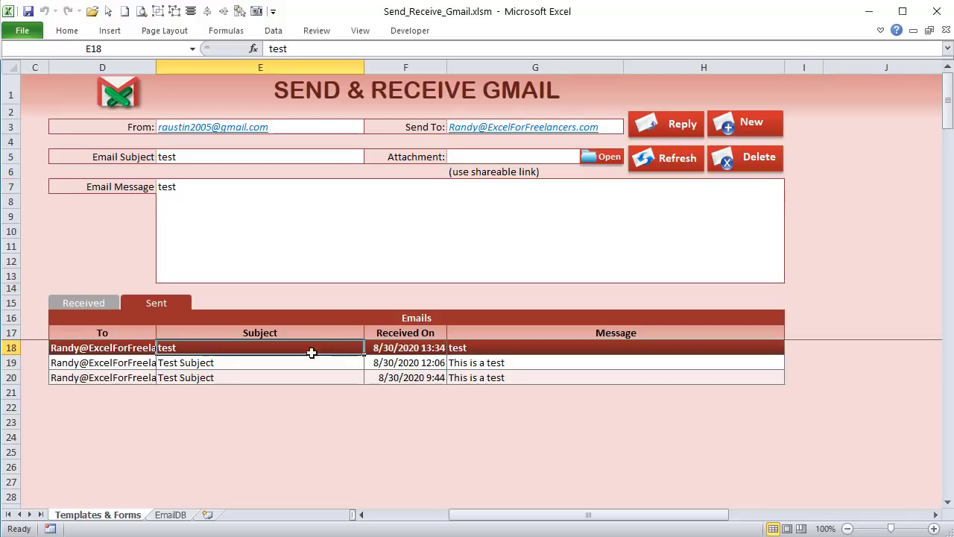
{"action": "left_click", "coordinate": [263, 363]}
{"action": "left_click", "coordinate": [263, 379]}
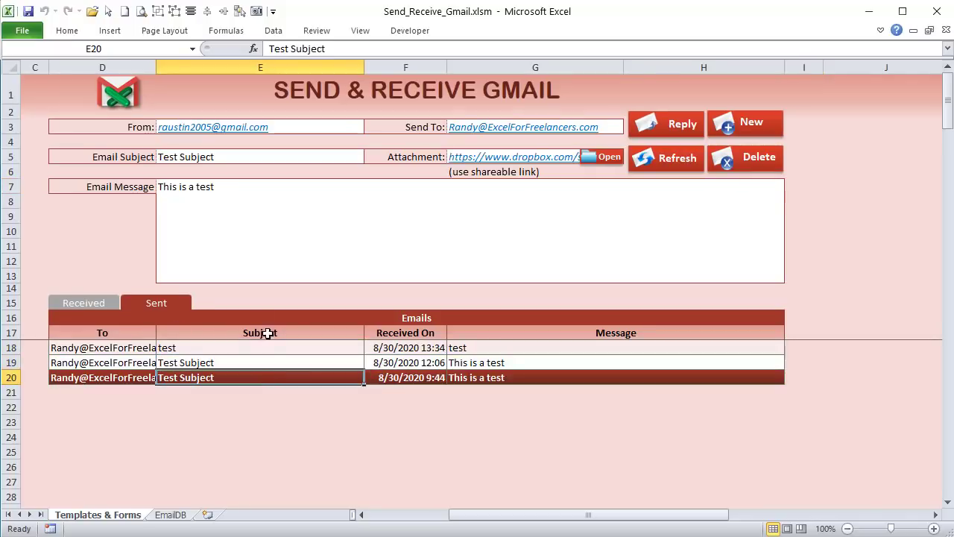
{"action": "left_click", "coordinate": [240, 363]}
Switch to the Received list, load the Test 15 email, and refresh the inbox
{"action": "left_click", "coordinate": [235, 347]}
{"action": "left_click", "coordinate": [84, 303]}
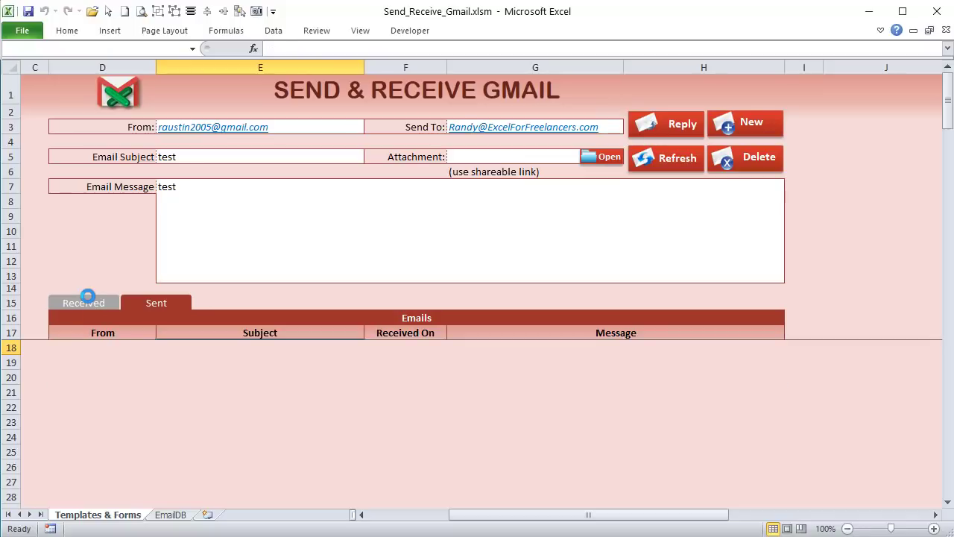
{"action": "left_click", "coordinate": [179, 361]}
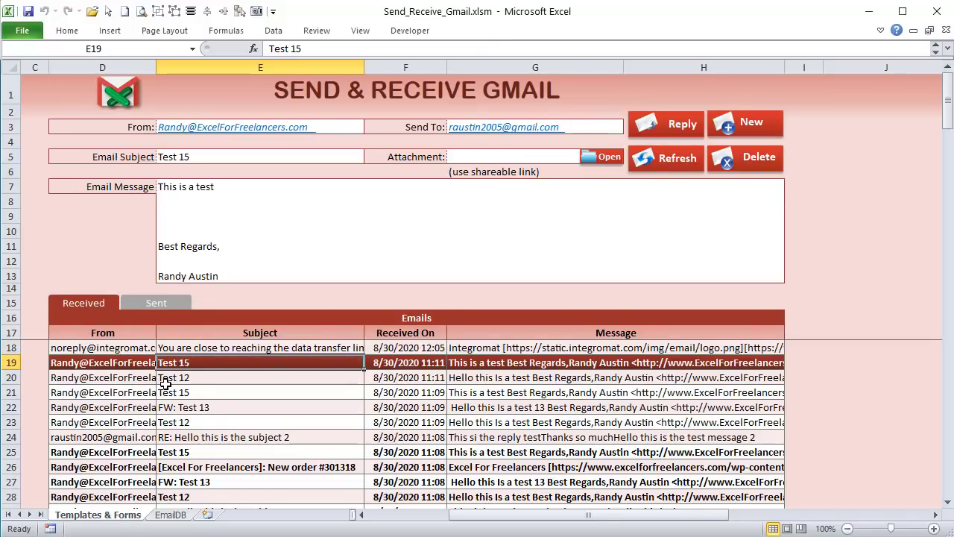
{"action": "left_click", "coordinate": [667, 159]}
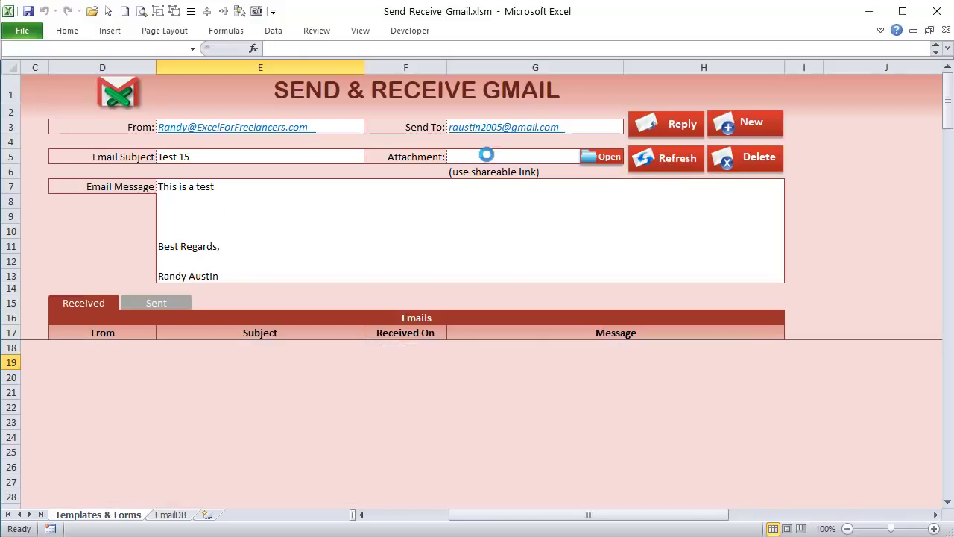
Load the top received email, then check Integromat's My Lab operations and data usage
{"action": "left_click", "coordinate": [200, 347]}
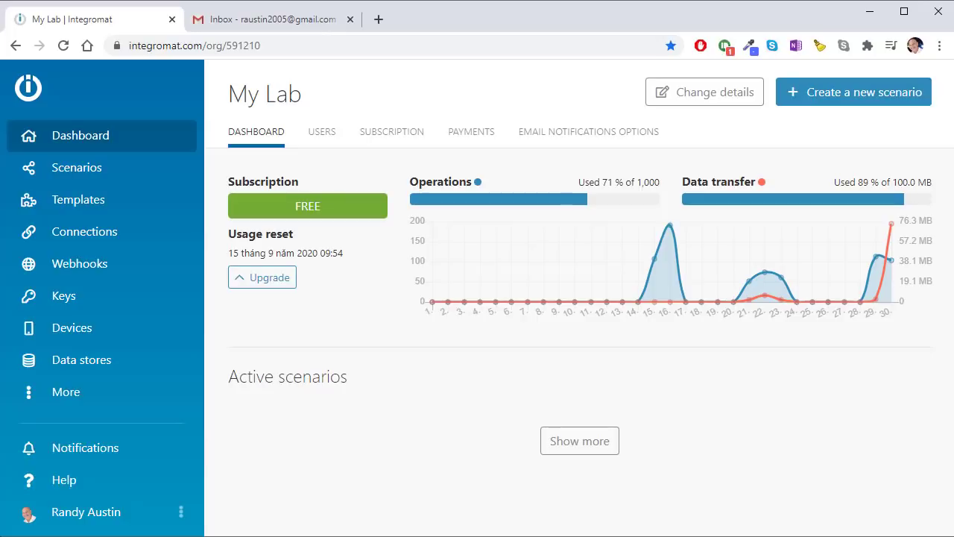
{"action": "key", "text": "alt+Tab"}
Load the Integromat notice email and start a reply, editing its message field
{"action": "left_click", "coordinate": [138, 394]}
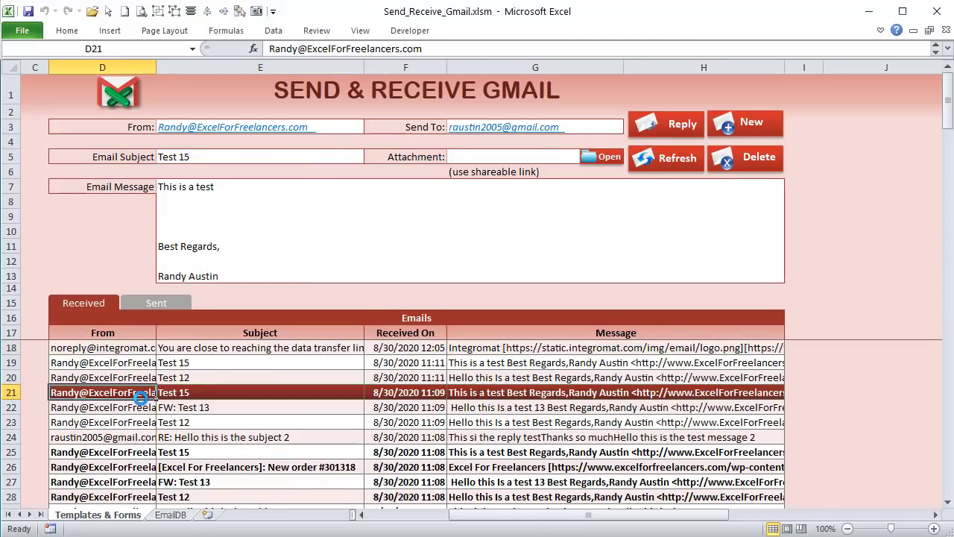
{"action": "left_click", "coordinate": [127, 350]}
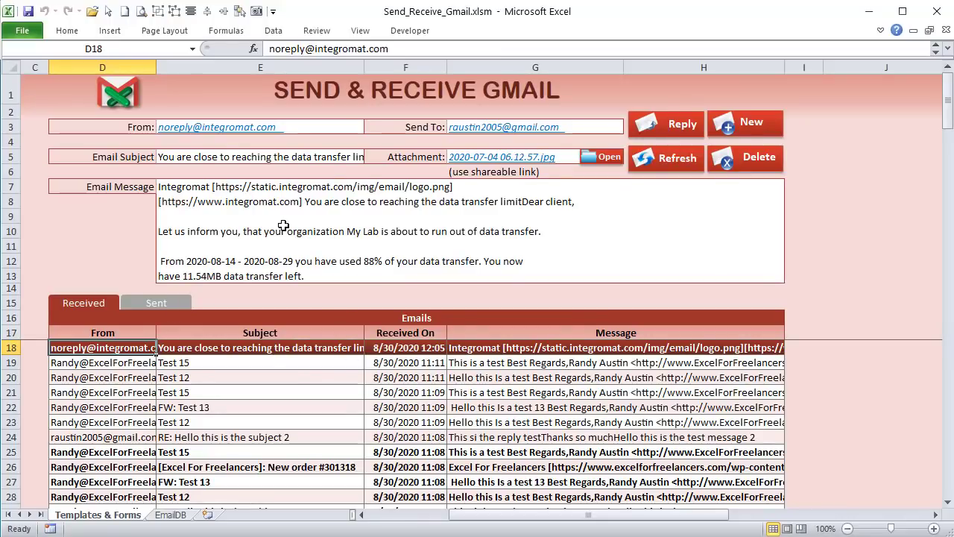
{"action": "left_click", "coordinate": [649, 123]}
{"action": "left_click", "coordinate": [212, 193]}
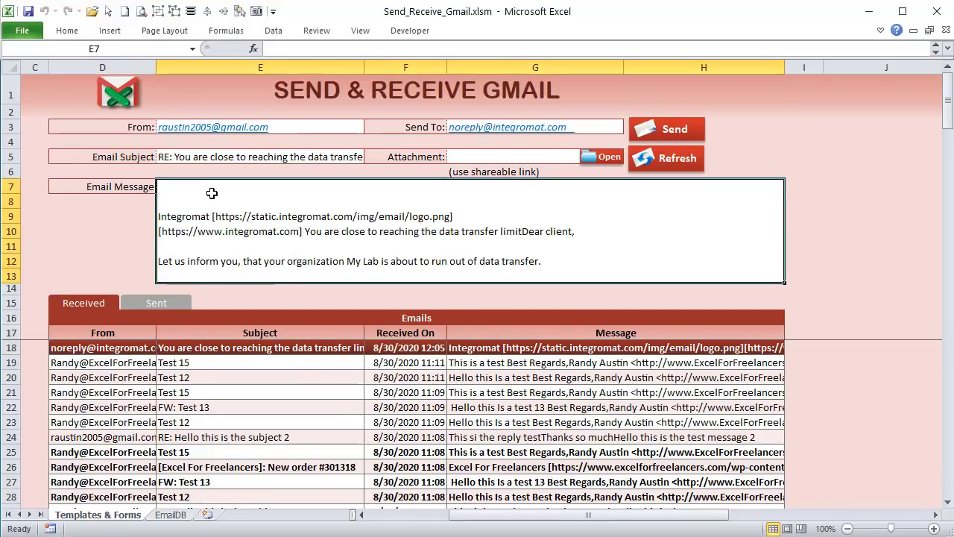
{"action": "double_click", "coordinate": [211, 193]}
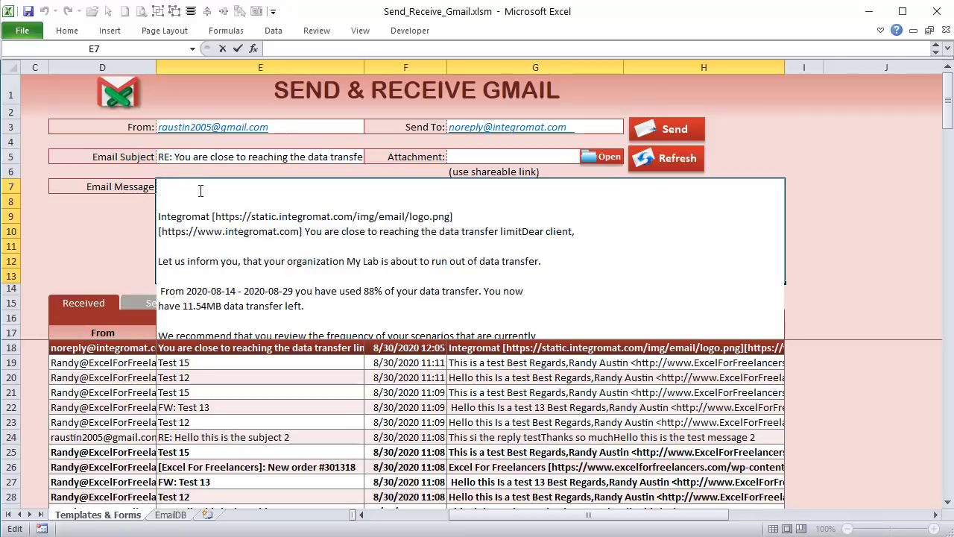
Load the FW: Test 13 and Test 12 emails, then start a new blank email
{"action": "left_click", "coordinate": [151, 403]}
{"action": "left_click", "coordinate": [150, 377]}
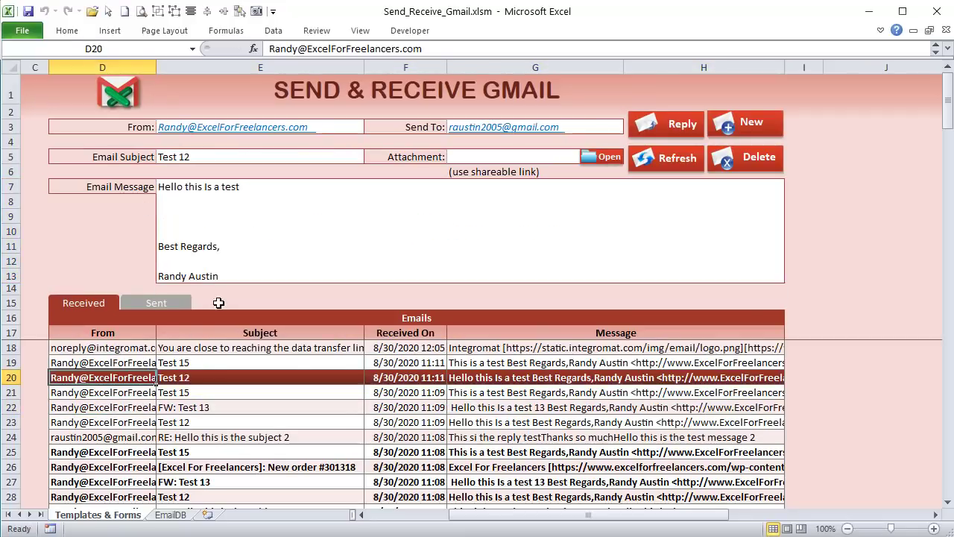
{"action": "left_click", "coordinate": [754, 127]}
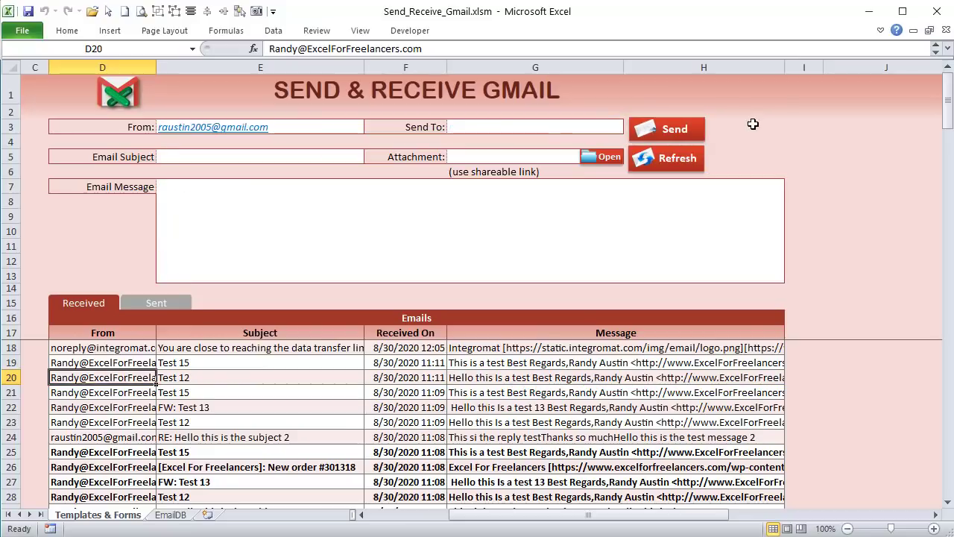
{"action": "left_click", "coordinate": [366, 207]}
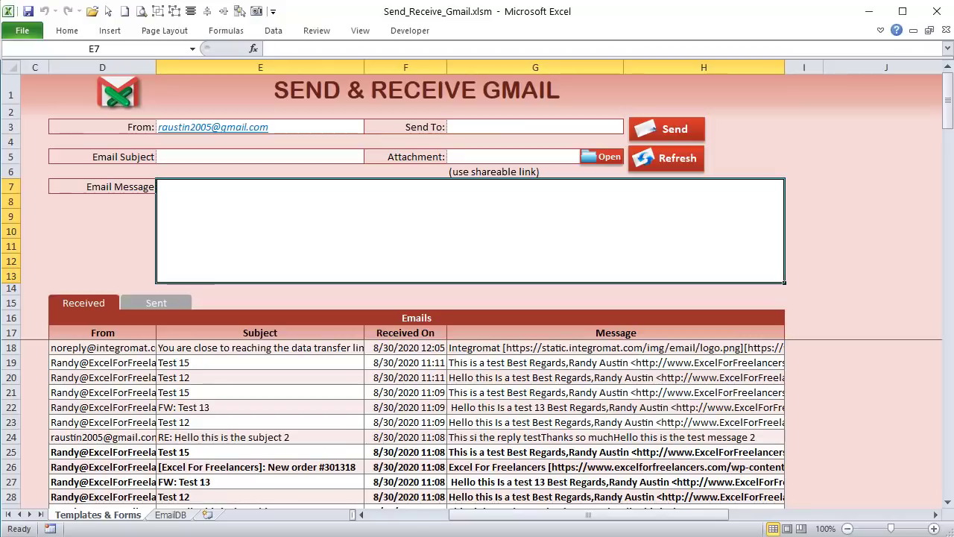
{"action": "key", "text": "alt+Tab"}
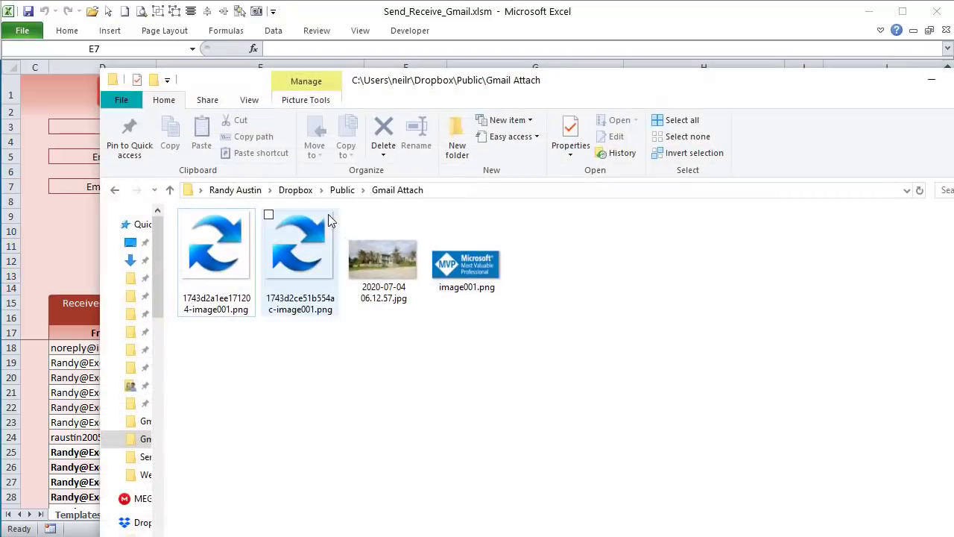
Copy the Dropbox link of 2020-07-04 06.12.57.jpg and minimize File Explorer
{"action": "left_click", "coordinate": [404, 270]}
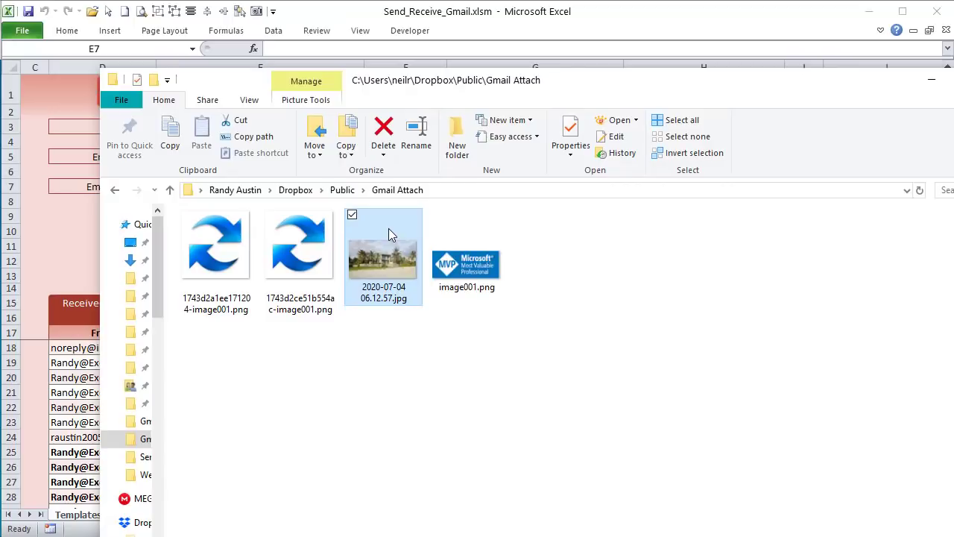
{"action": "right_click", "coordinate": [388, 231]}
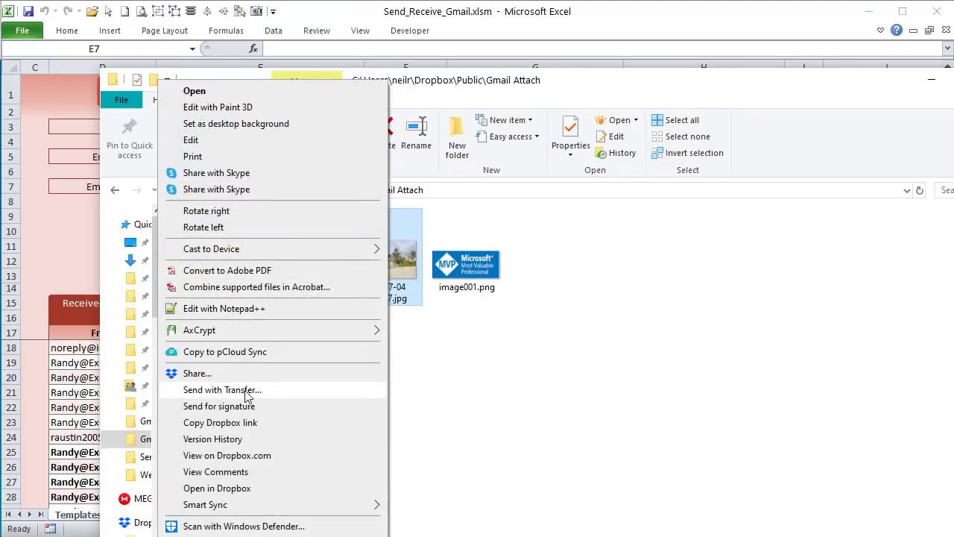
{"action": "left_click", "coordinate": [264, 422]}
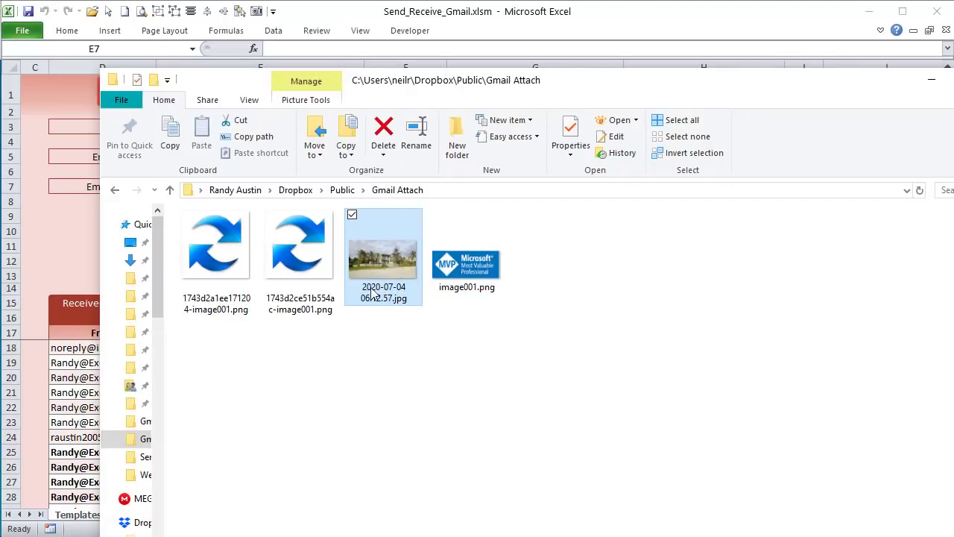
{"action": "left_click", "coordinate": [932, 81]}
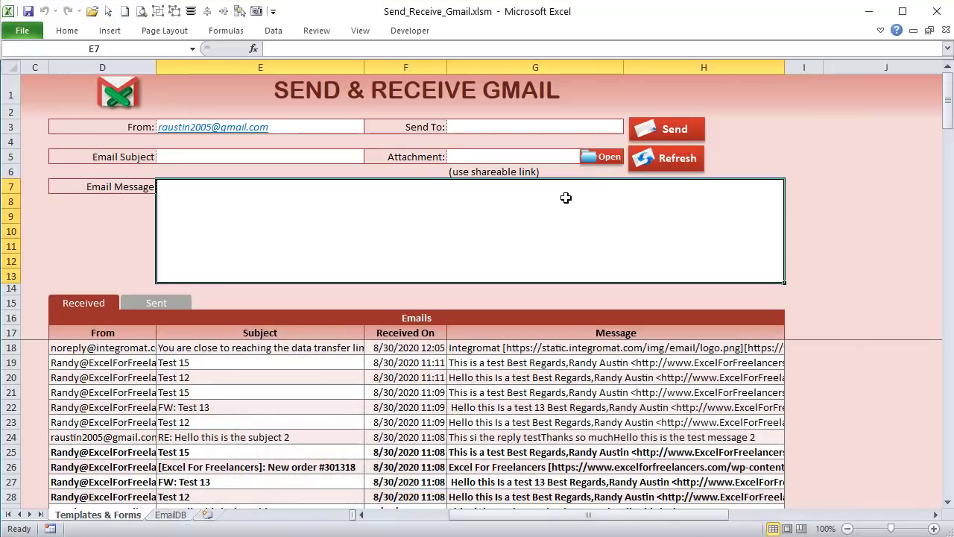
Paste the photo's Dropbox link into the Attachment field G5, then select the Message, Subject and Send To fields
{"action": "double_click", "coordinate": [494, 156]}
{"action": "right_click", "coordinate": [458, 154]}
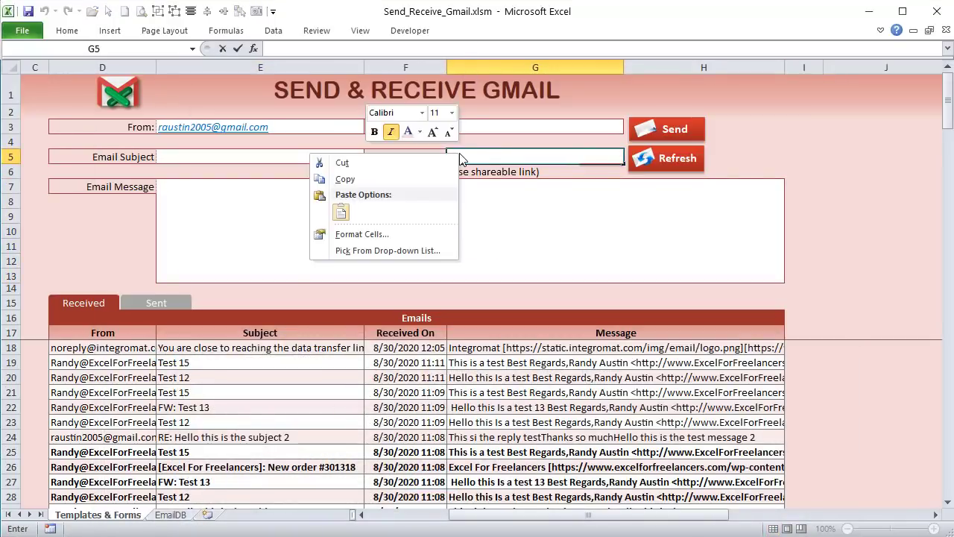
{"action": "left_click", "coordinate": [341, 214]}
{"action": "left_click", "coordinate": [356, 206]}
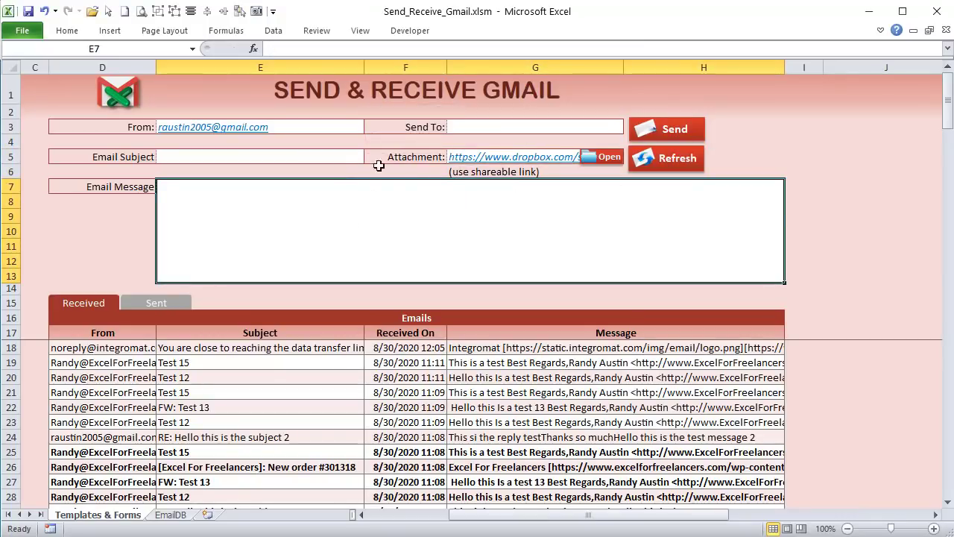
{"action": "left_click", "coordinate": [340, 155]}
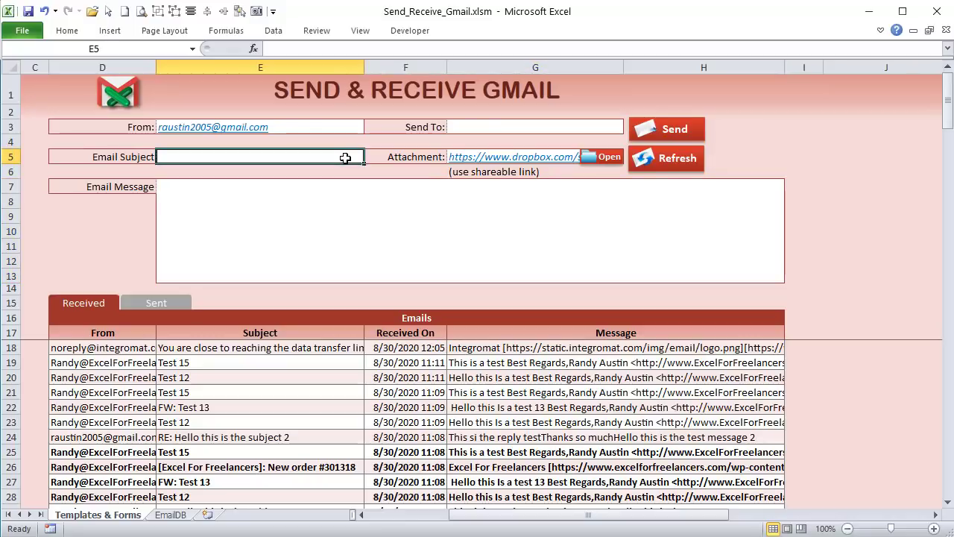
{"action": "left_click", "coordinate": [528, 125]}
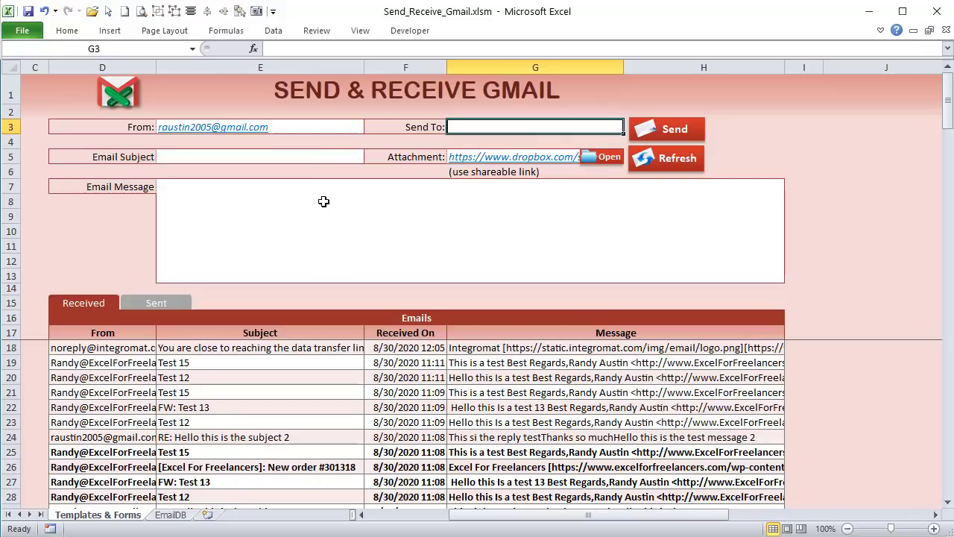